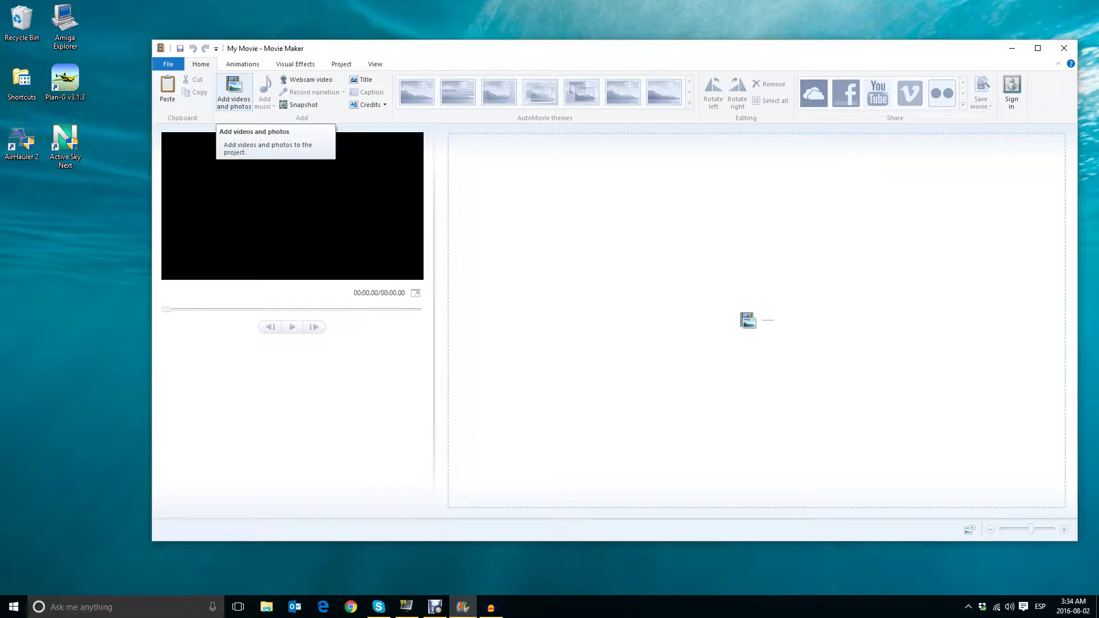
- Add all 30 KSP screenshots as 7-second photo clips and shrink the storyboard thumbnails to two rows
left_click(234, 94)
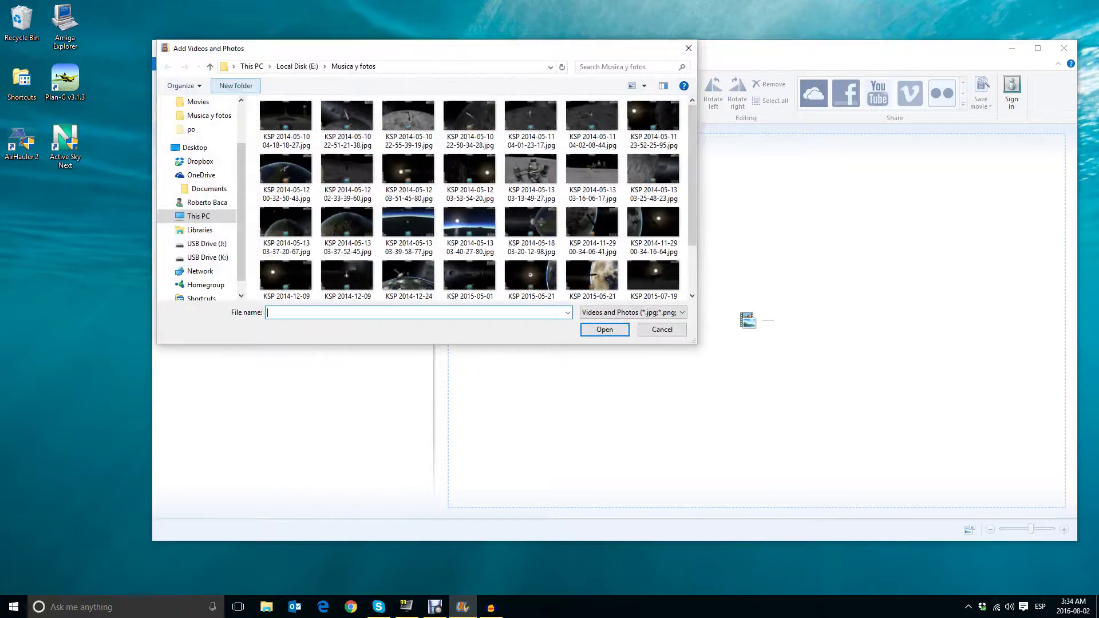
left_click(285, 117)
scroll(410, 172, "down", 2)
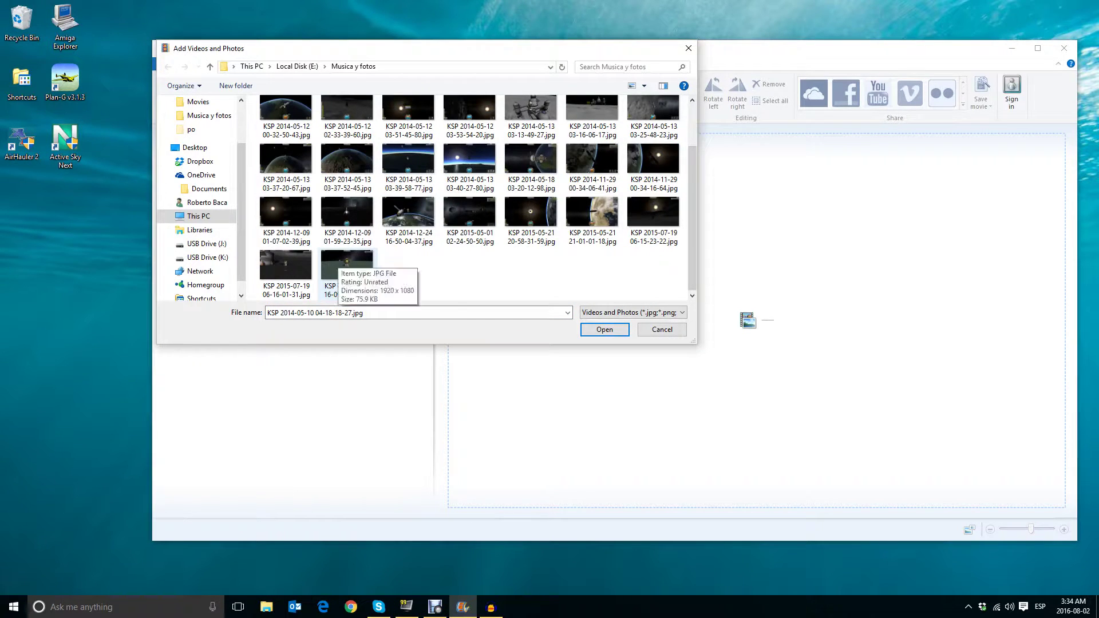
left_click(346, 269, "shift")
left_click(604, 329)
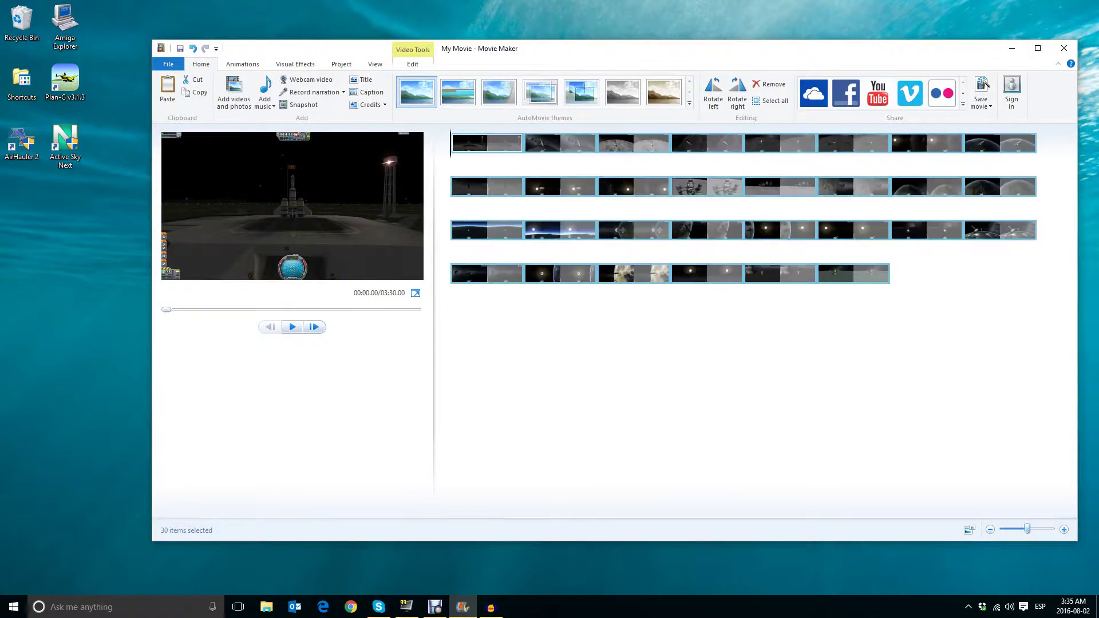
left_click_drag(1032, 529, 1020, 529)
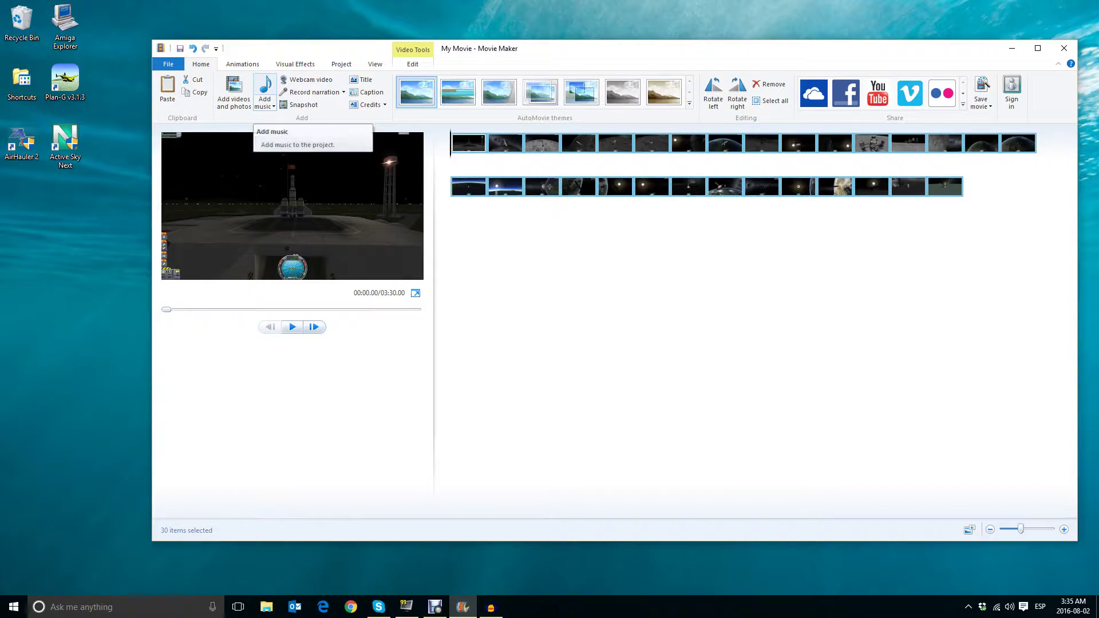
- Add Malmo_Sunrise.mp3 from the Musica y fotos folder as the background music track
left_click(265, 86)
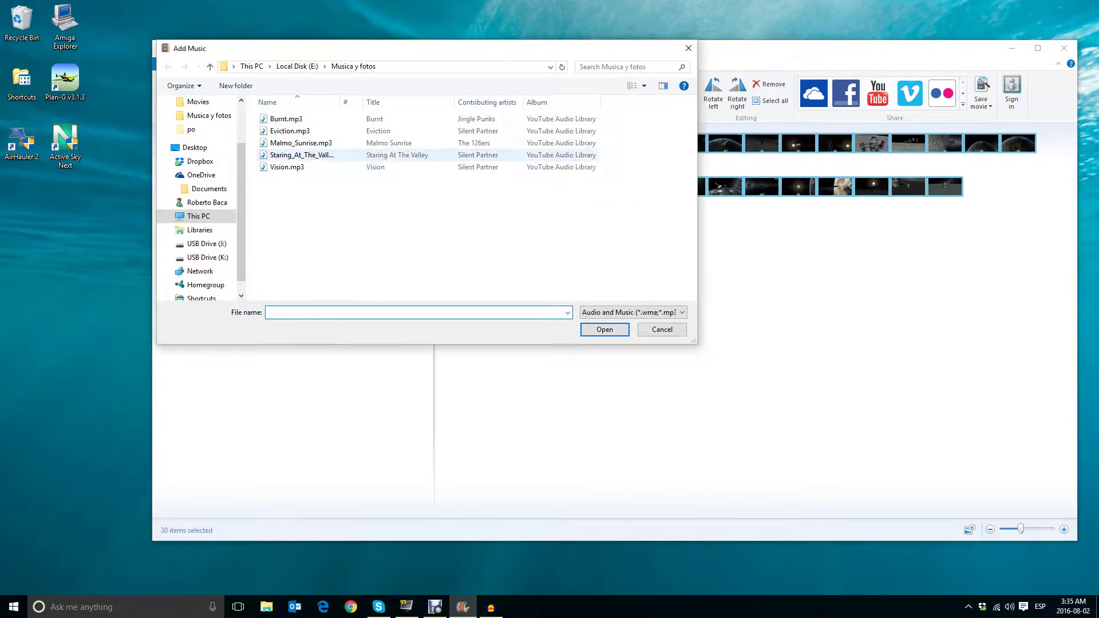
left_click(300, 143)
left_click(605, 329)
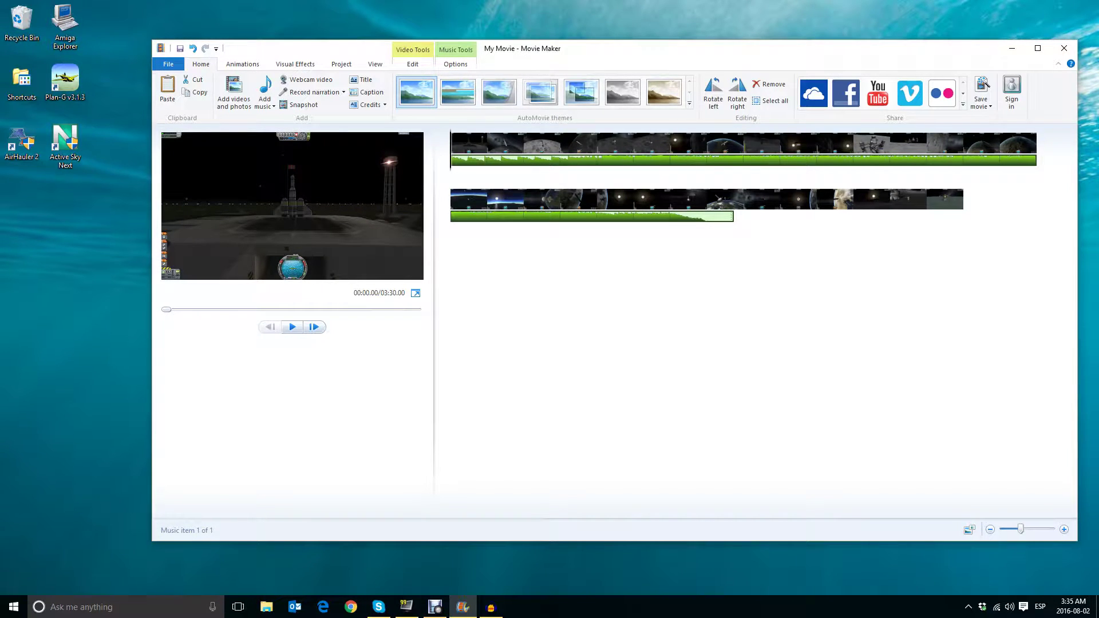
- Select all 30 photo clips and change their duration from 7.00 to 6.00 seconds
left_click(471, 143)
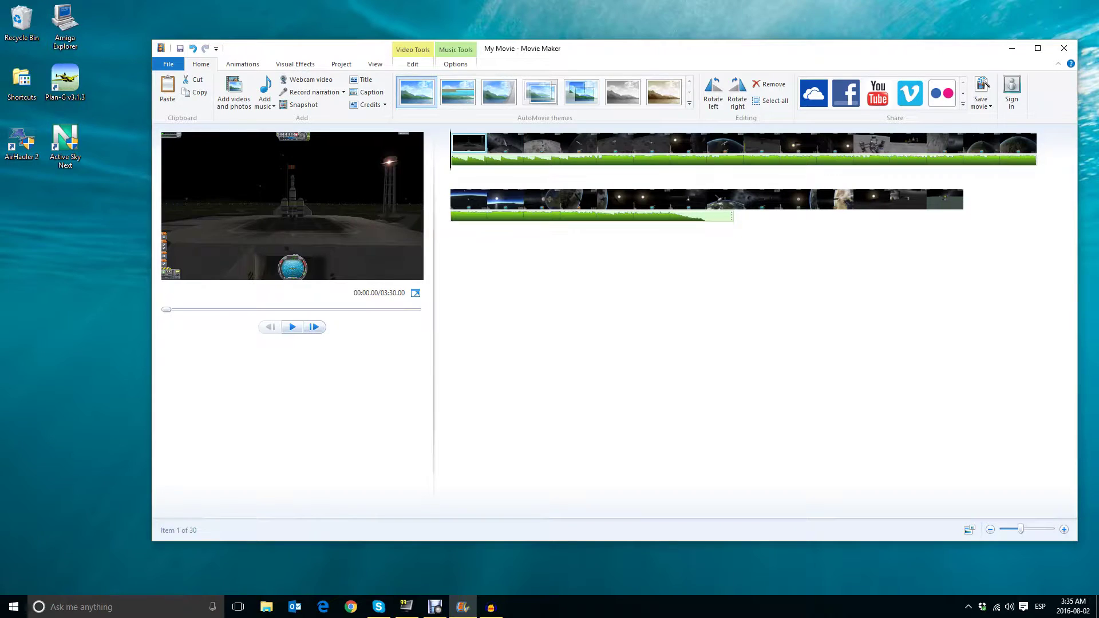
left_click(505, 143)
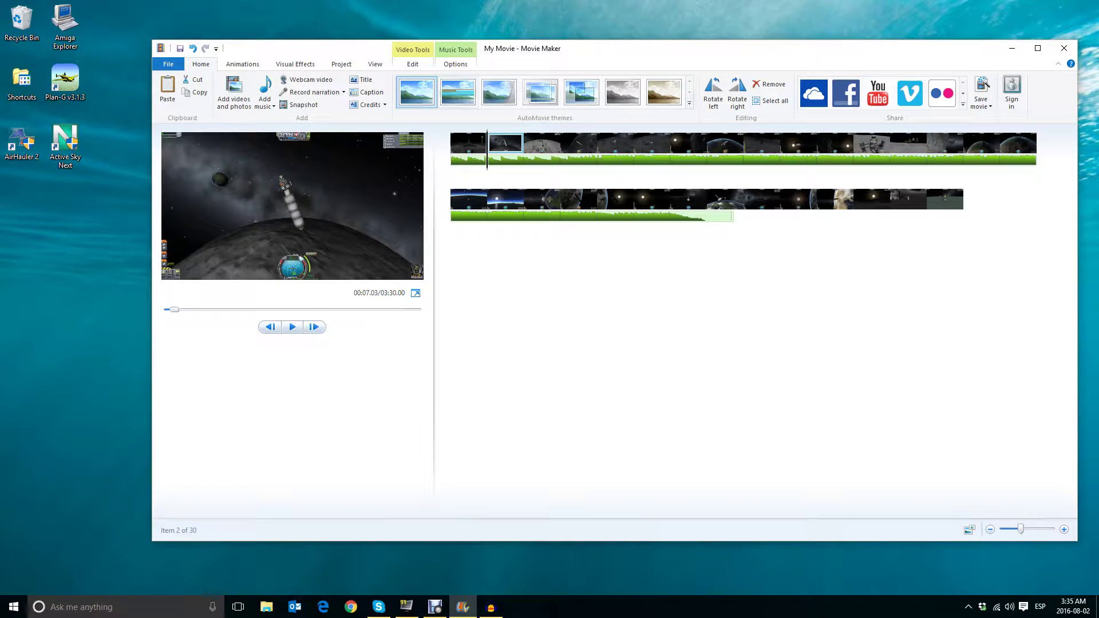
left_click(413, 64)
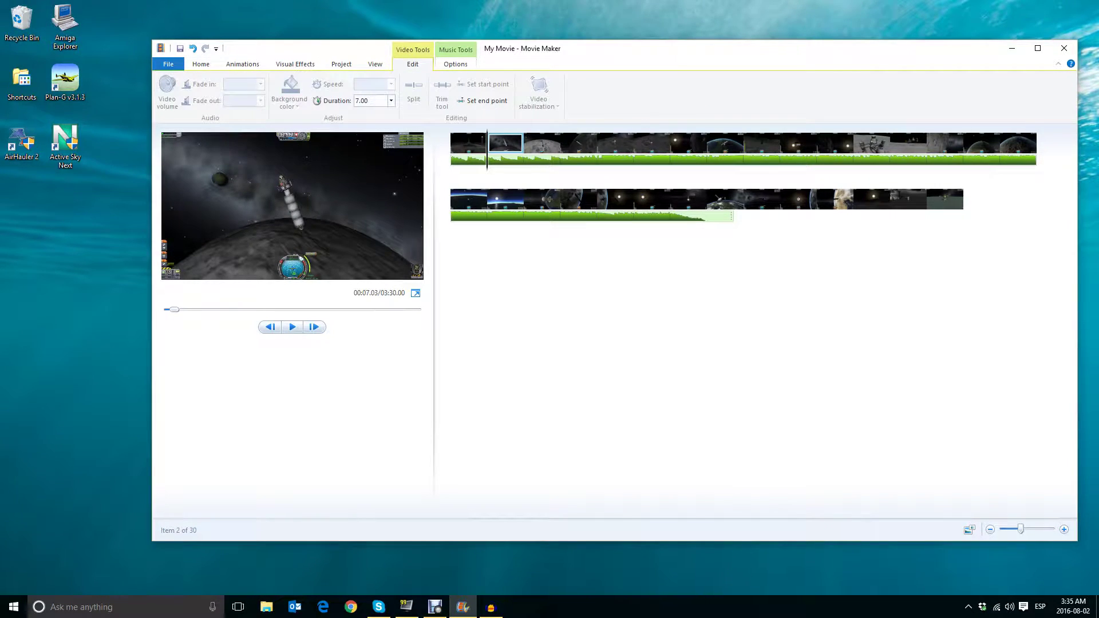
key("Right")
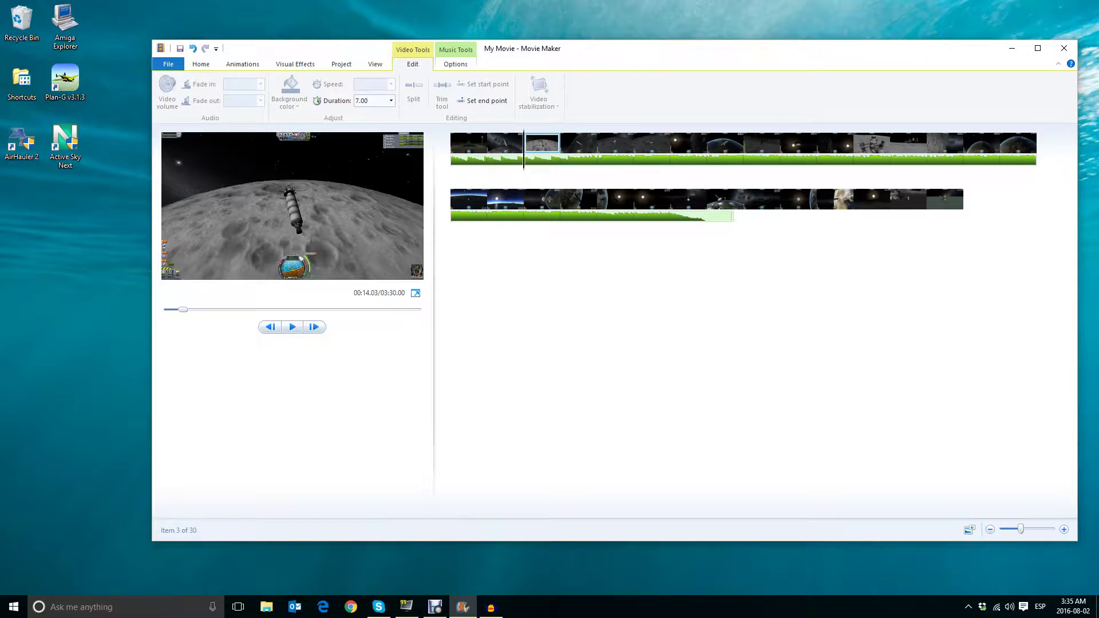
left_click(369, 101)
left_click(469, 143)
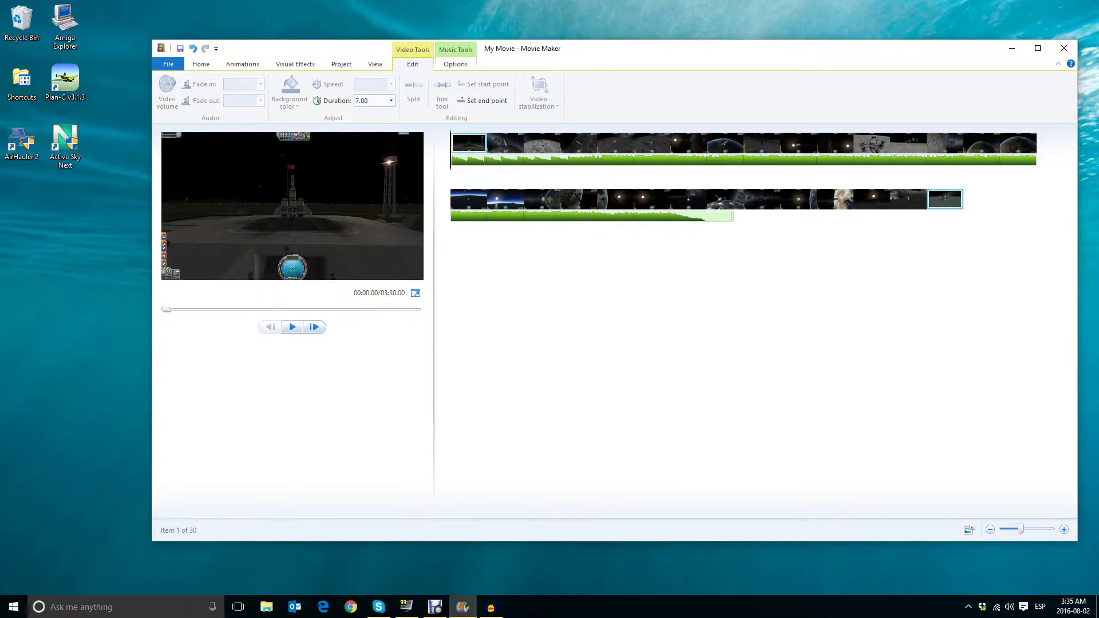
left_click(945, 199, "shift")
left_click(369, 101)
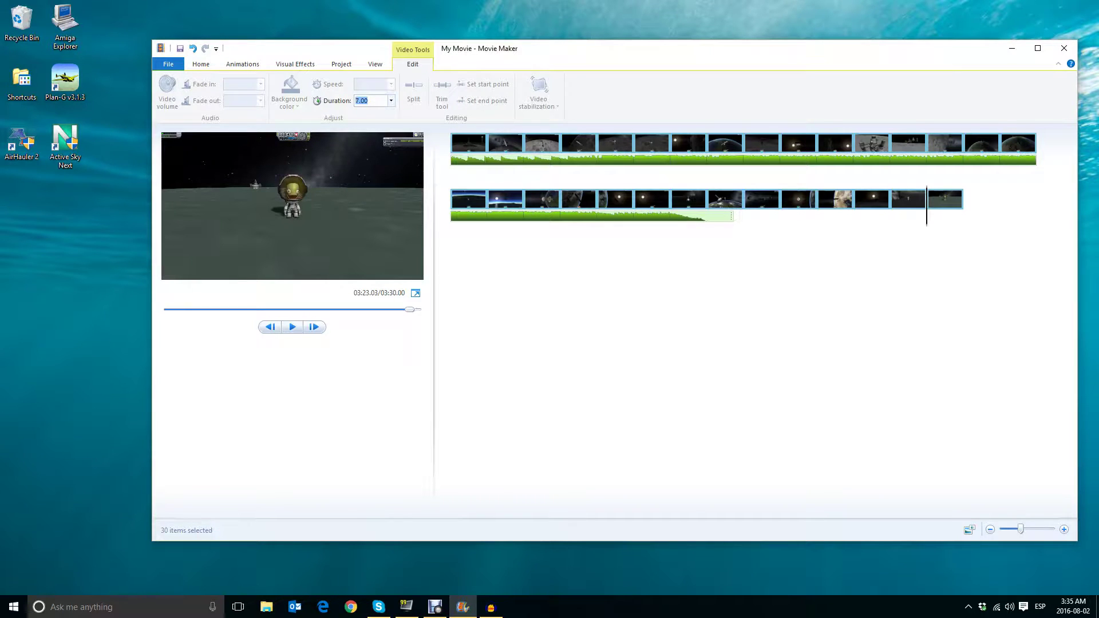
left_click(356, 100)
key("Return")
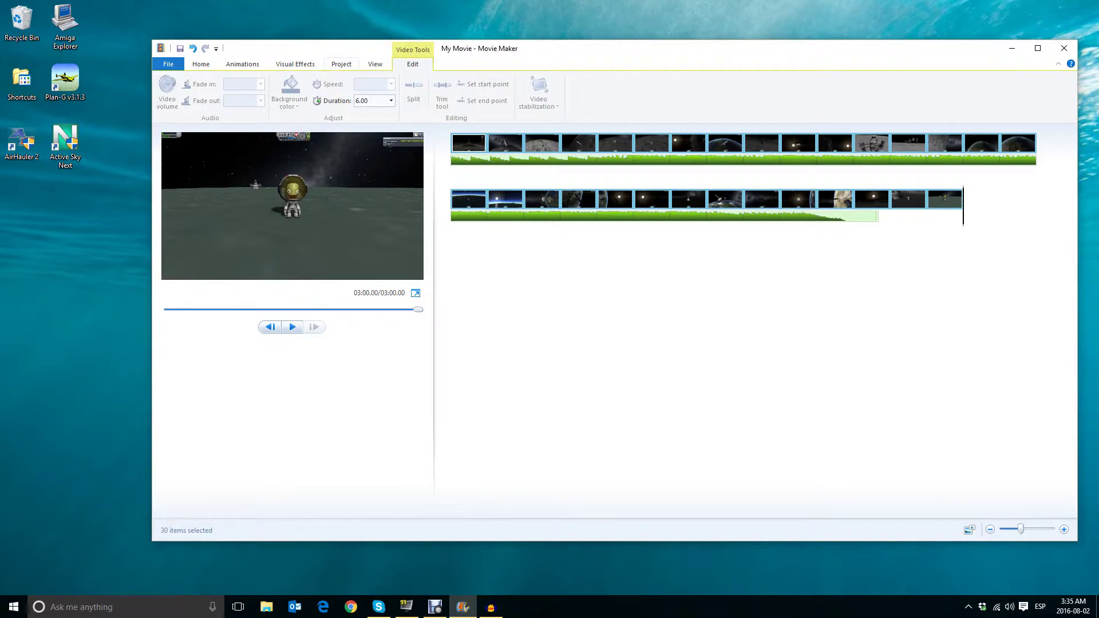
- Fit the photos to the music so each lasts 5.54 seconds, totalling 02:46.11
left_click(341, 63)
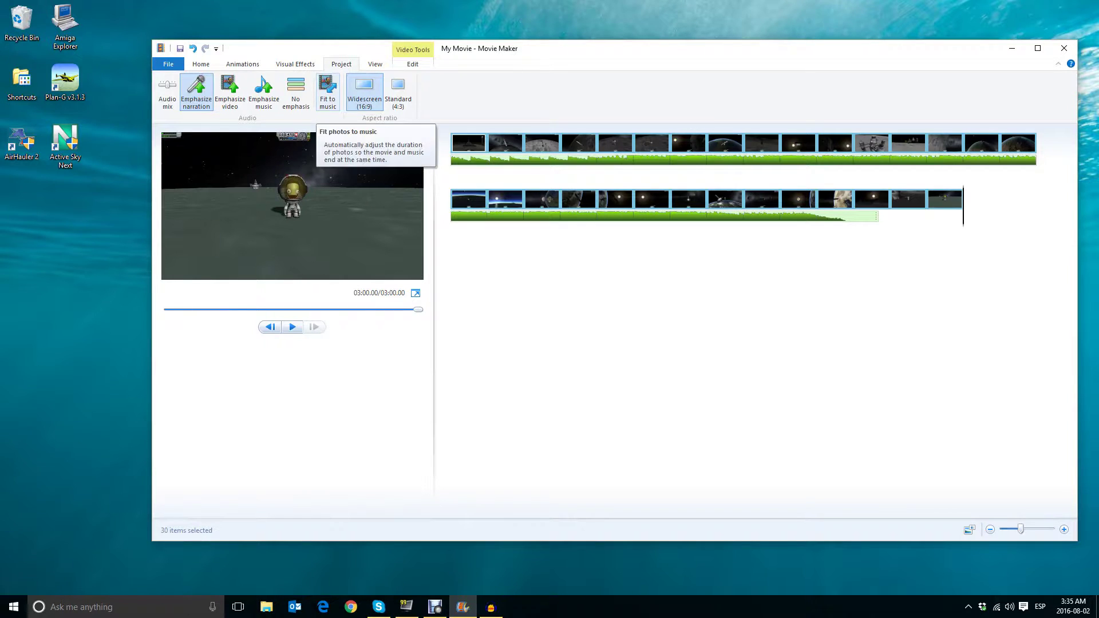
left_click(327, 92)
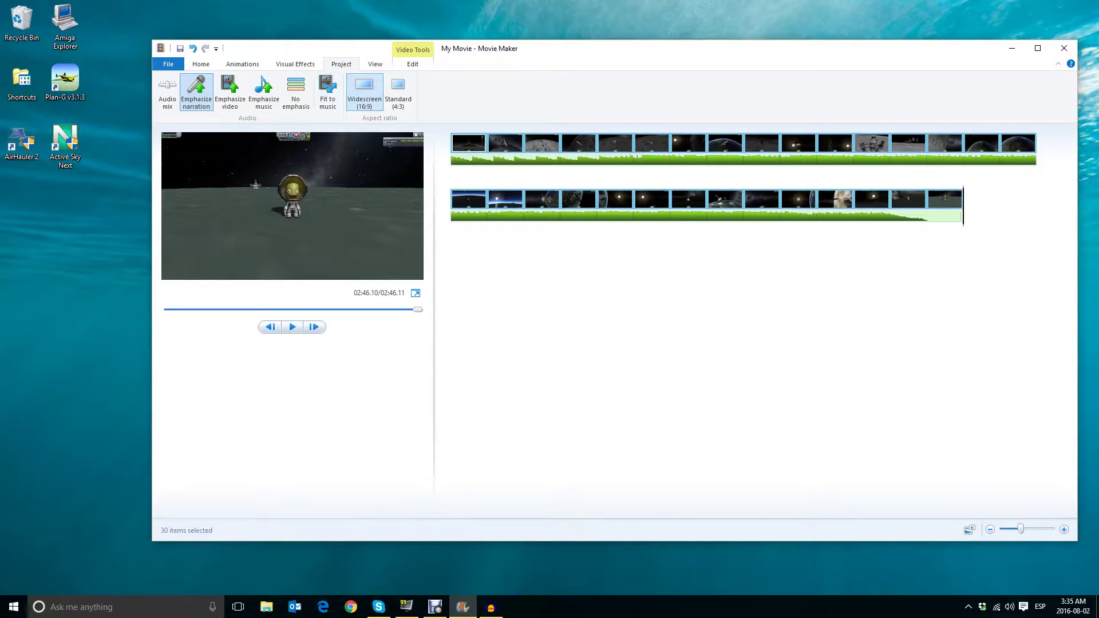
left_click(412, 63)
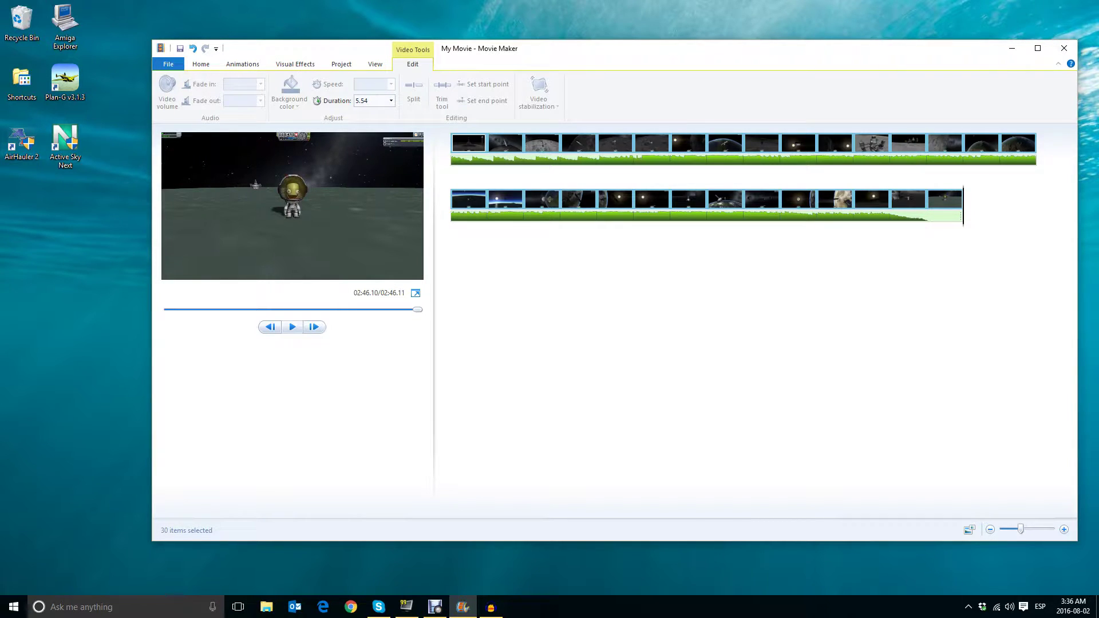
- Preview the fitted movie briefly, then bring up the Animations transition choices
left_click(292, 327)
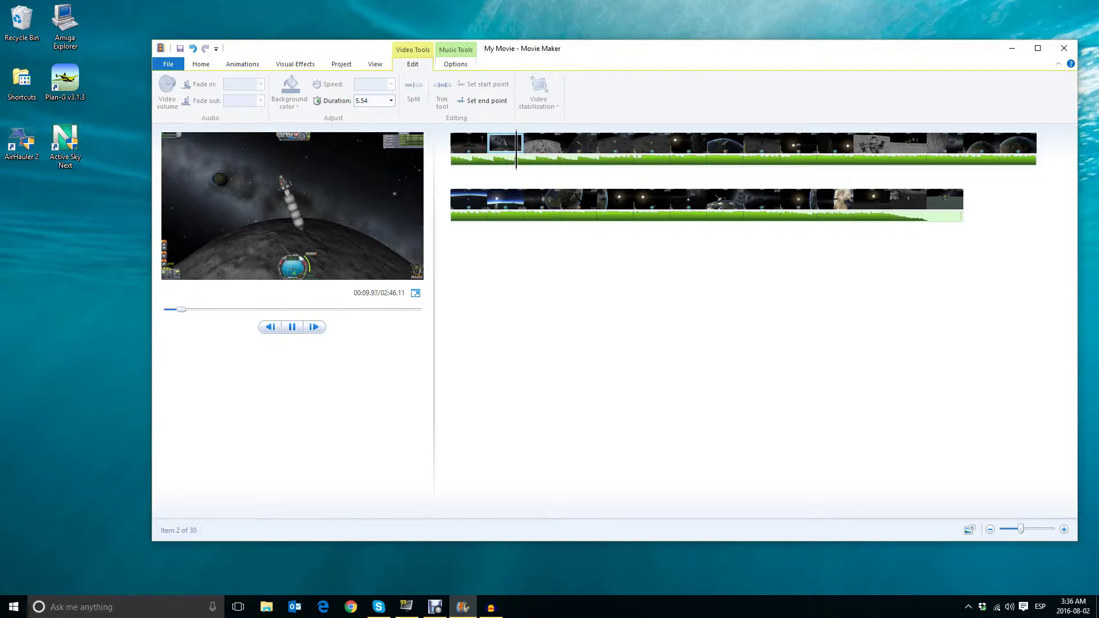
key("space")
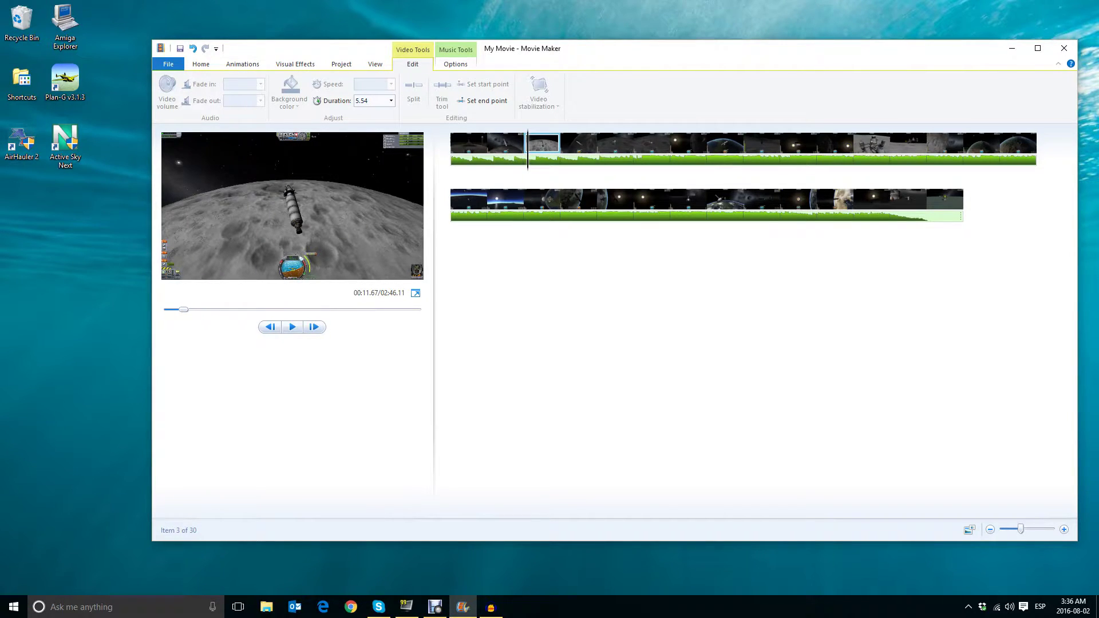
left_click(242, 64)
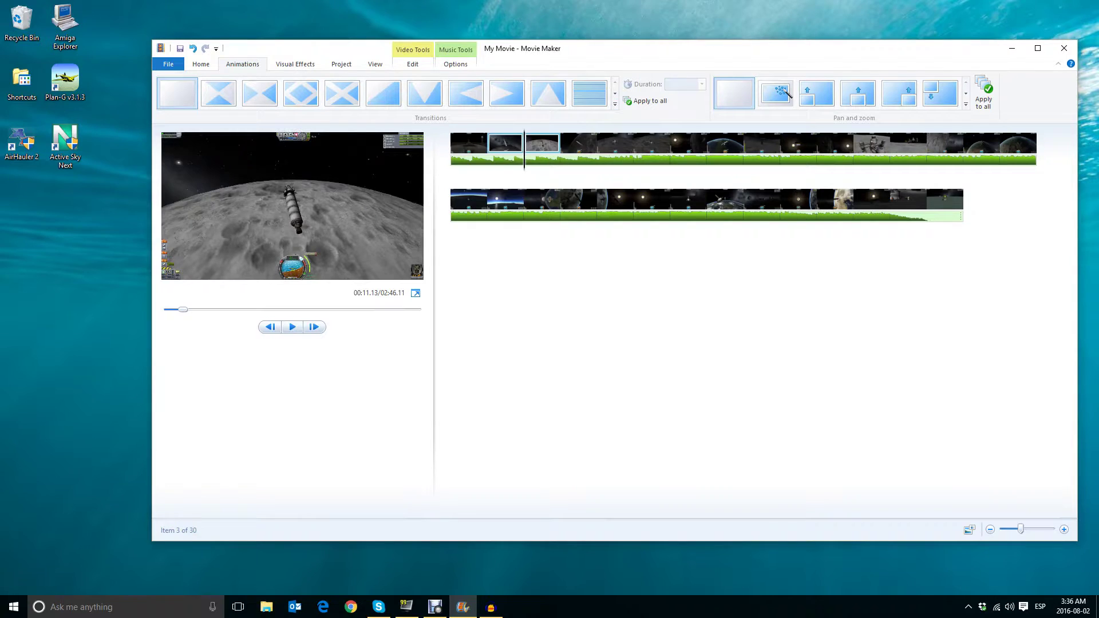
- Try a diagonal box-out transition on slides two and three and another on slide four
left_click(383, 92)
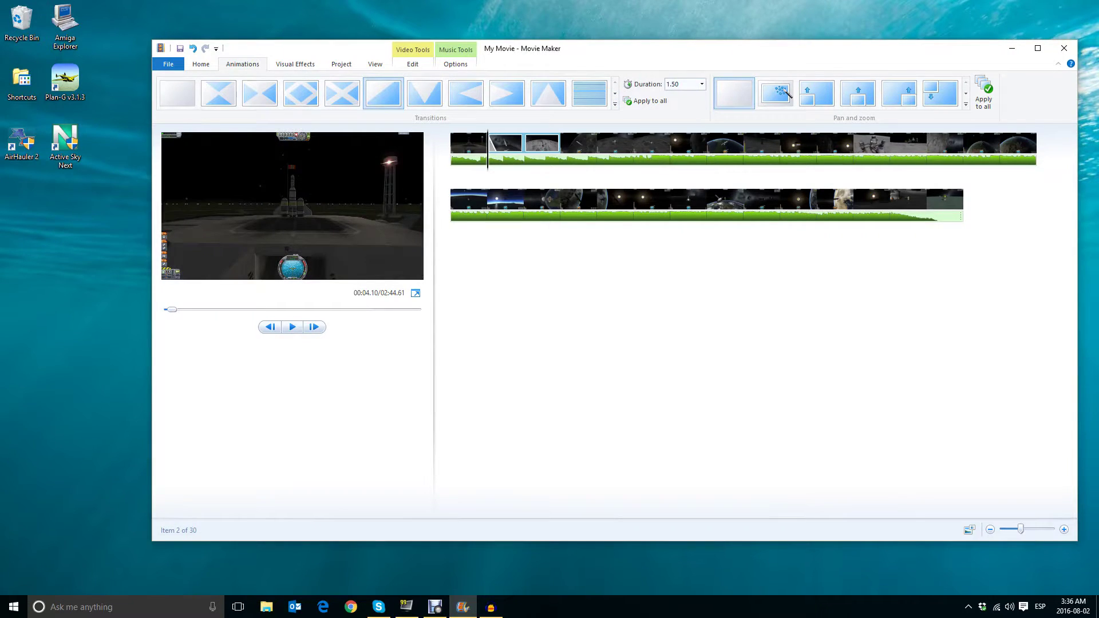
left_click(542, 143)
left_click(383, 93)
left_click(579, 143)
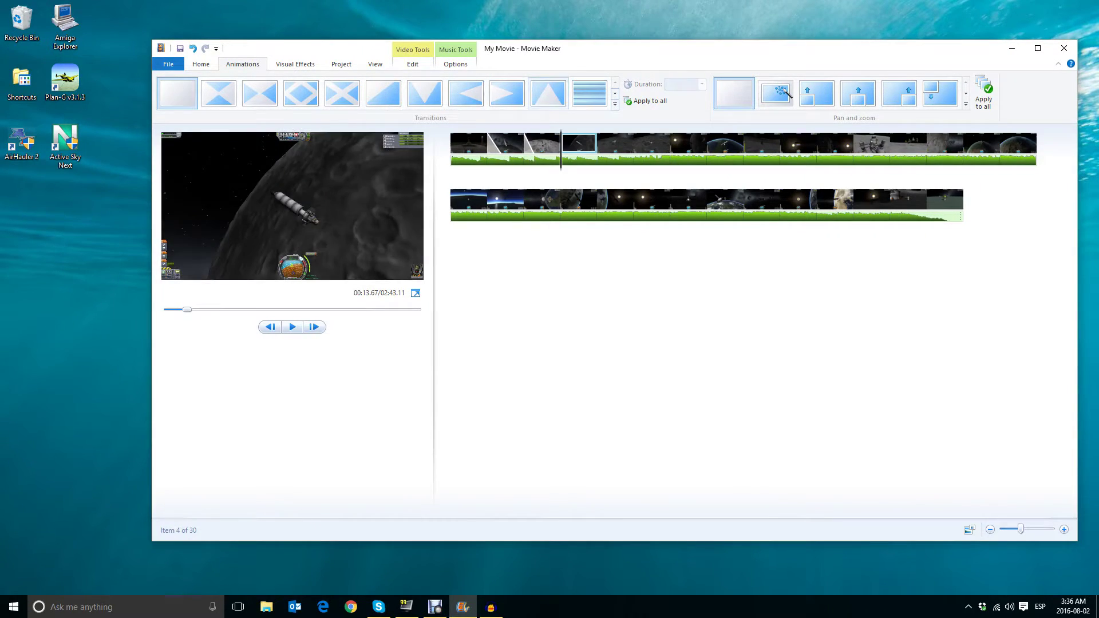
left_click(547, 93)
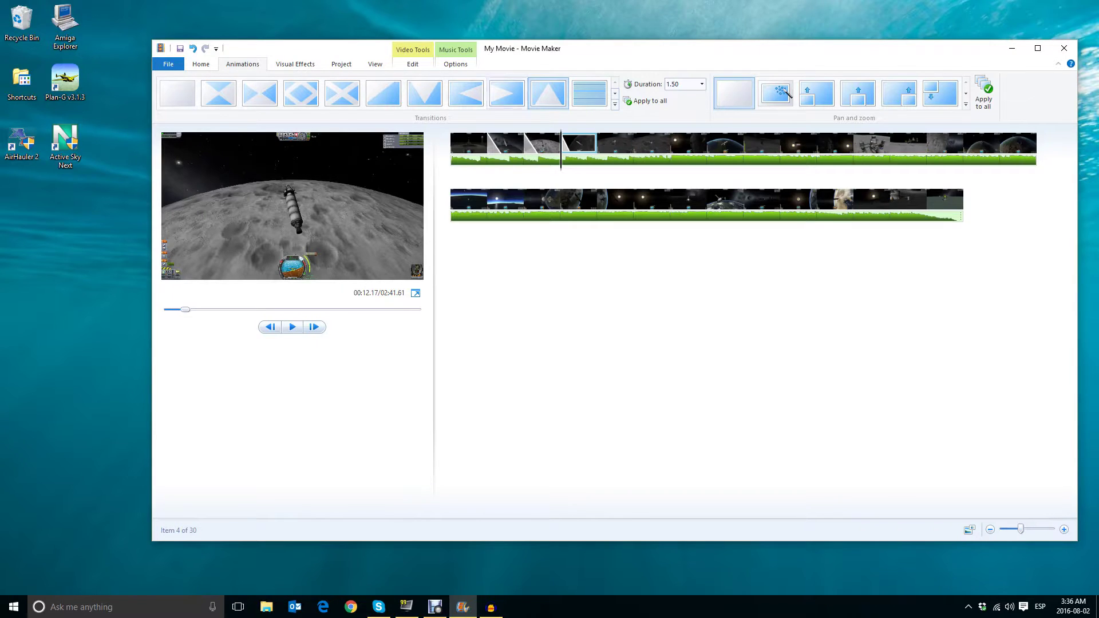
- Apply one chosen transition to every slide, then select all 30 clips
left_click(342, 93)
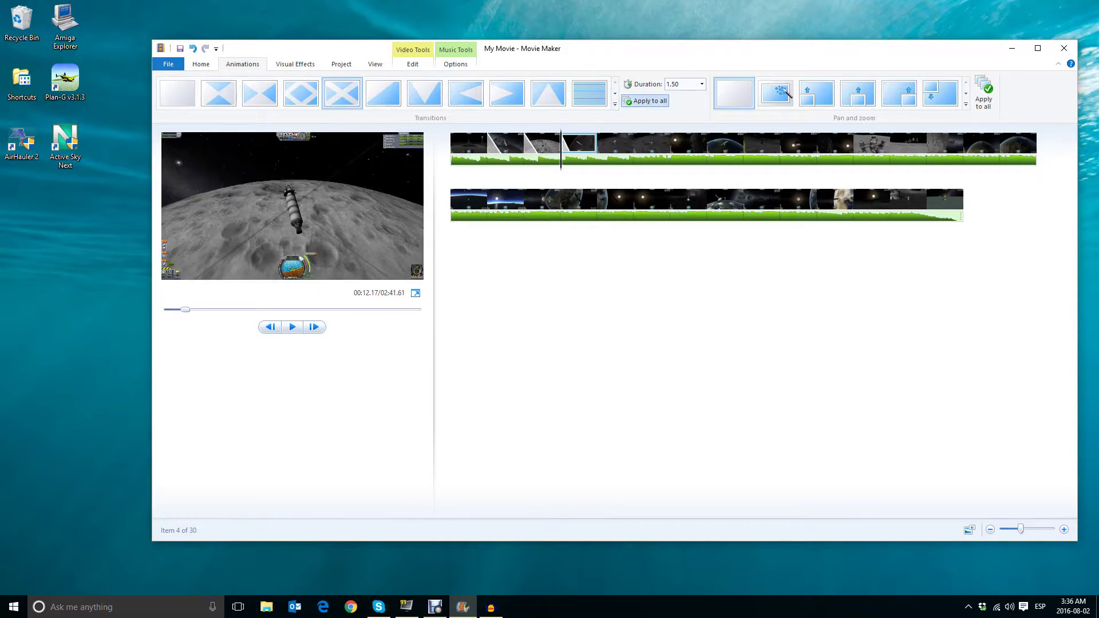
left_click(645, 101)
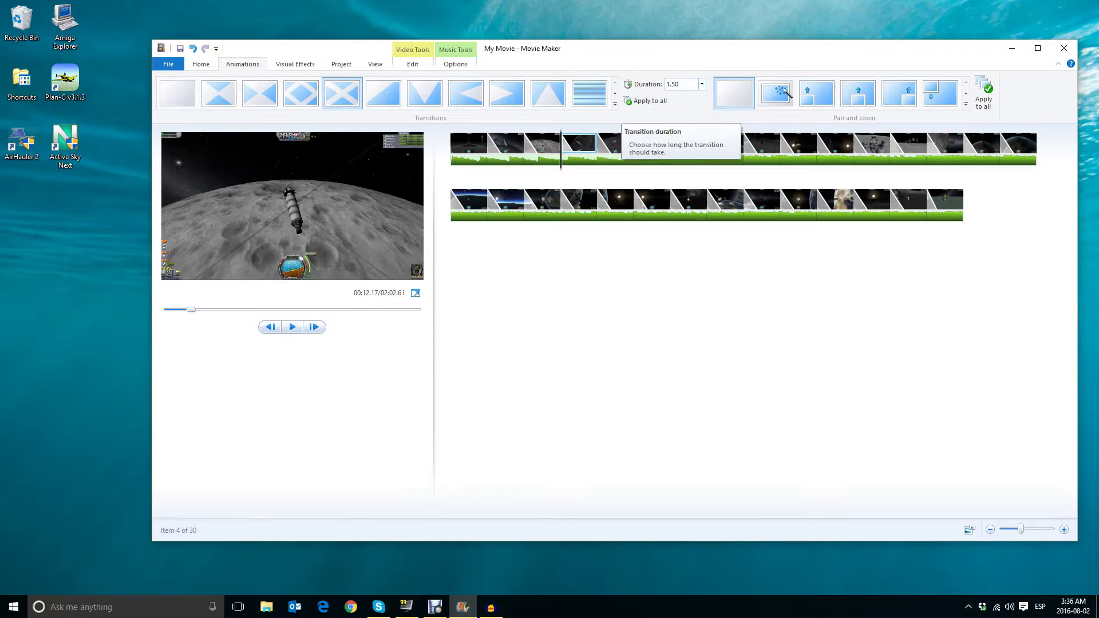
left_click(675, 85)
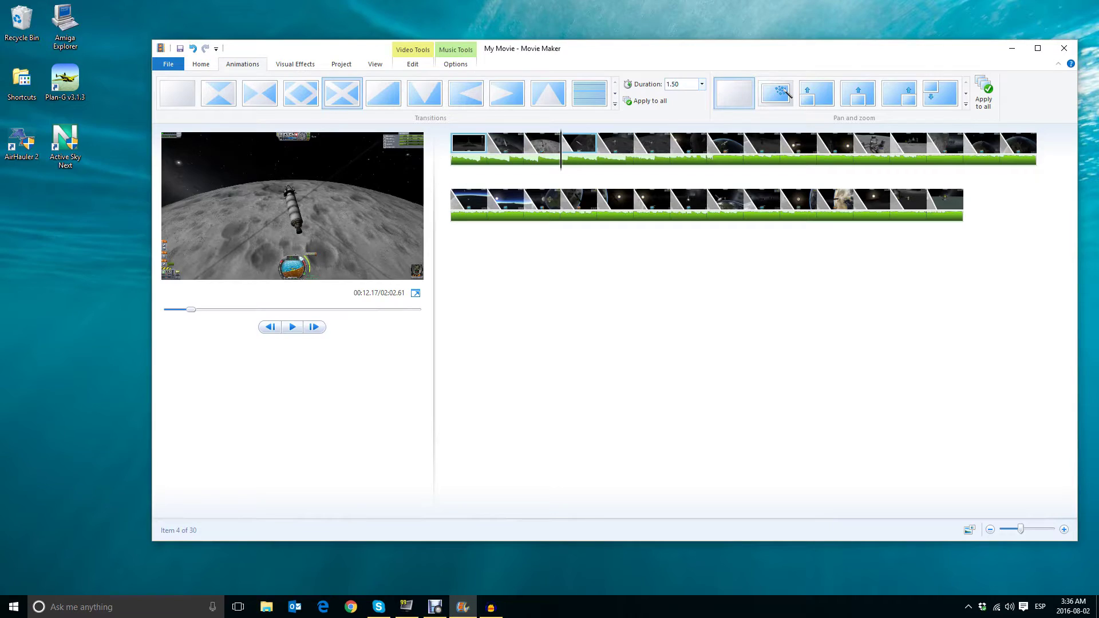
left_click(469, 144)
key("ctrl+a")
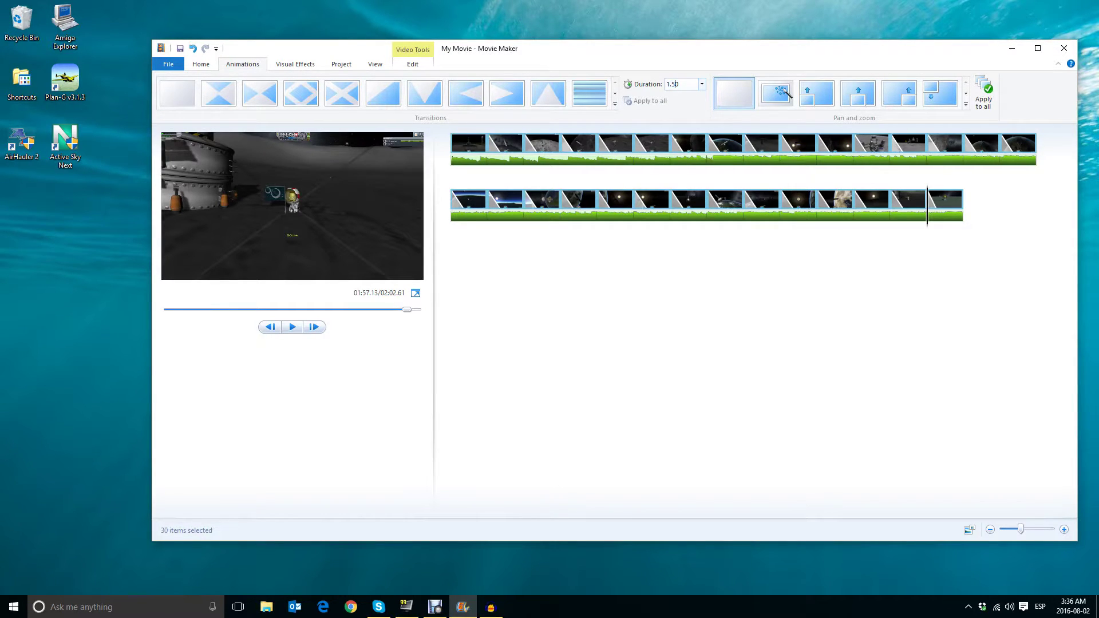
- Shorten all transitions to 1.00 second and preview the movie from the start
key("BackSpace")
key("Return")
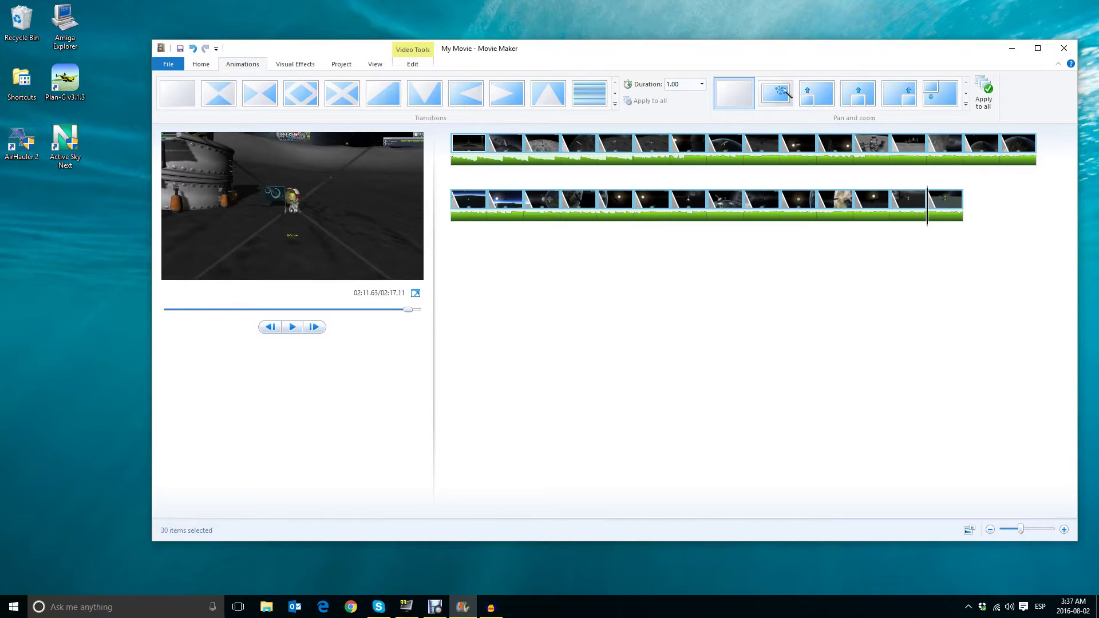
key("Home")
key("space")
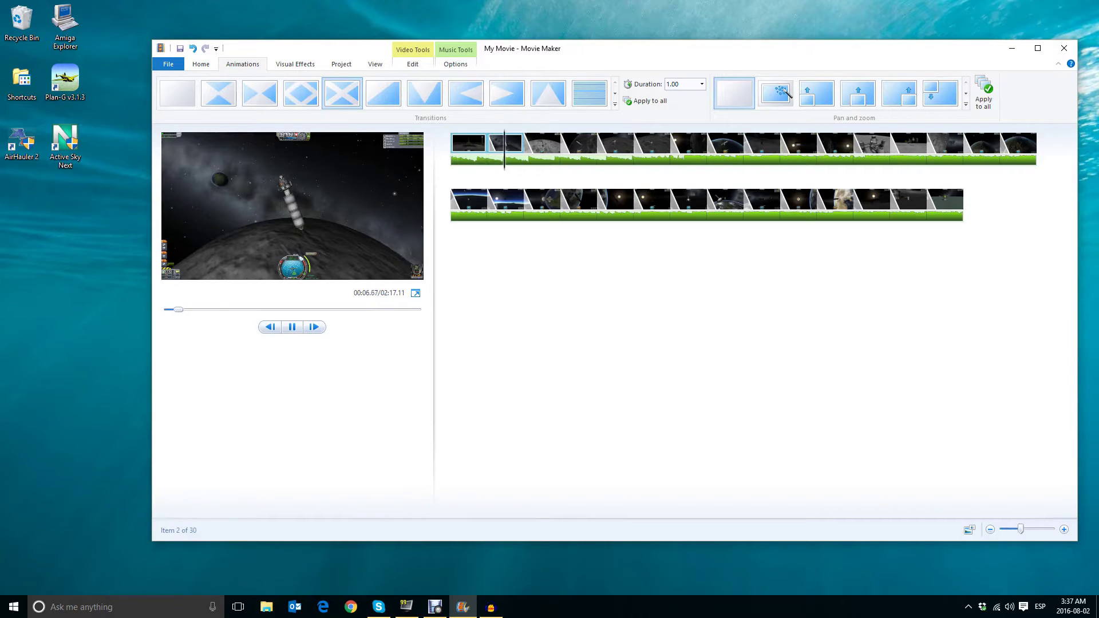
key("space")
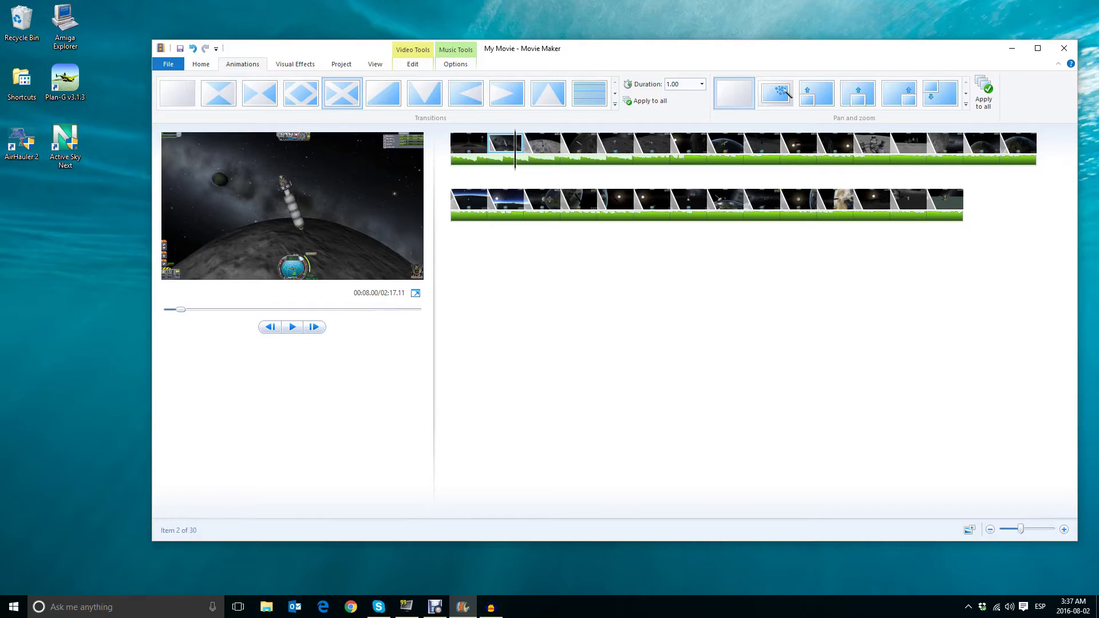
- Fit the photo clips to Malmo_Sunrise.mp3 so the movie runs exactly 02:46.11
left_click(456, 64)
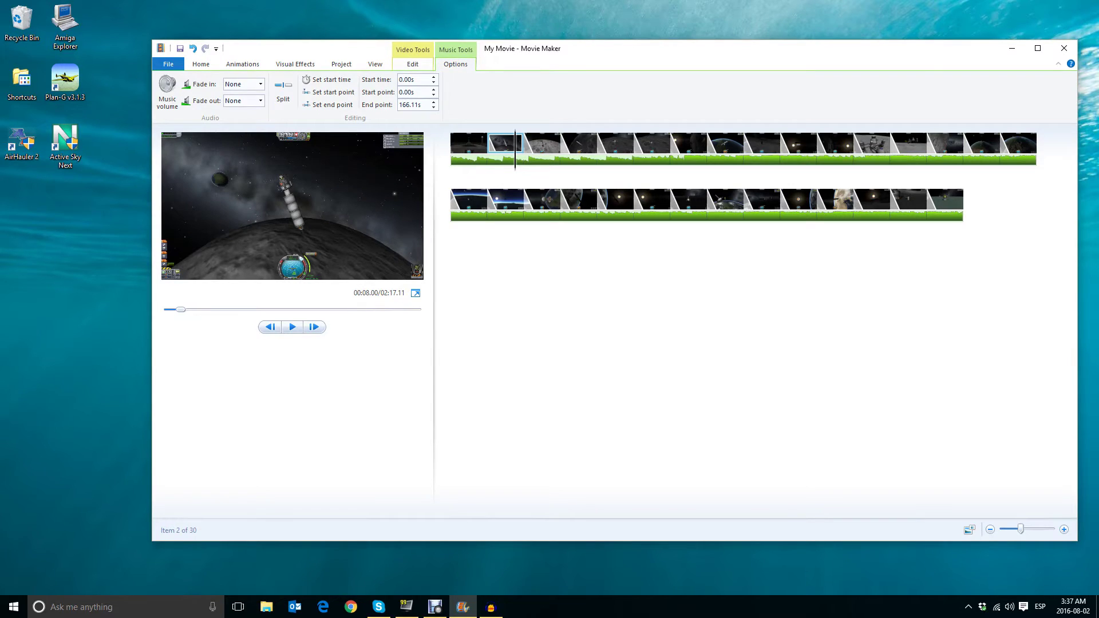
left_click(413, 64)
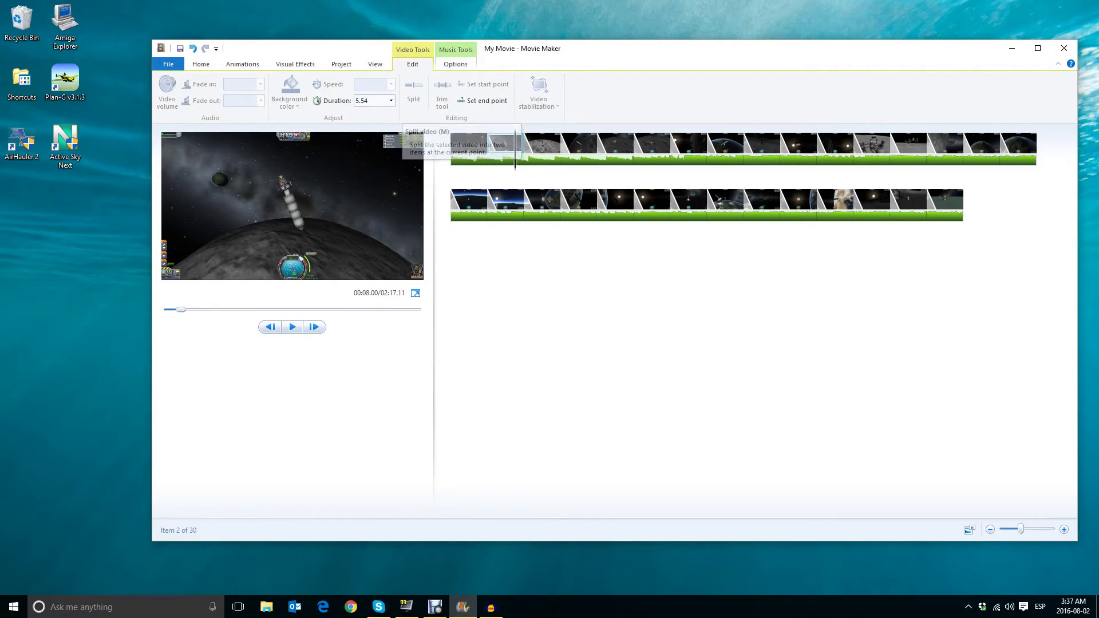
left_click(341, 64)
left_click(327, 91)
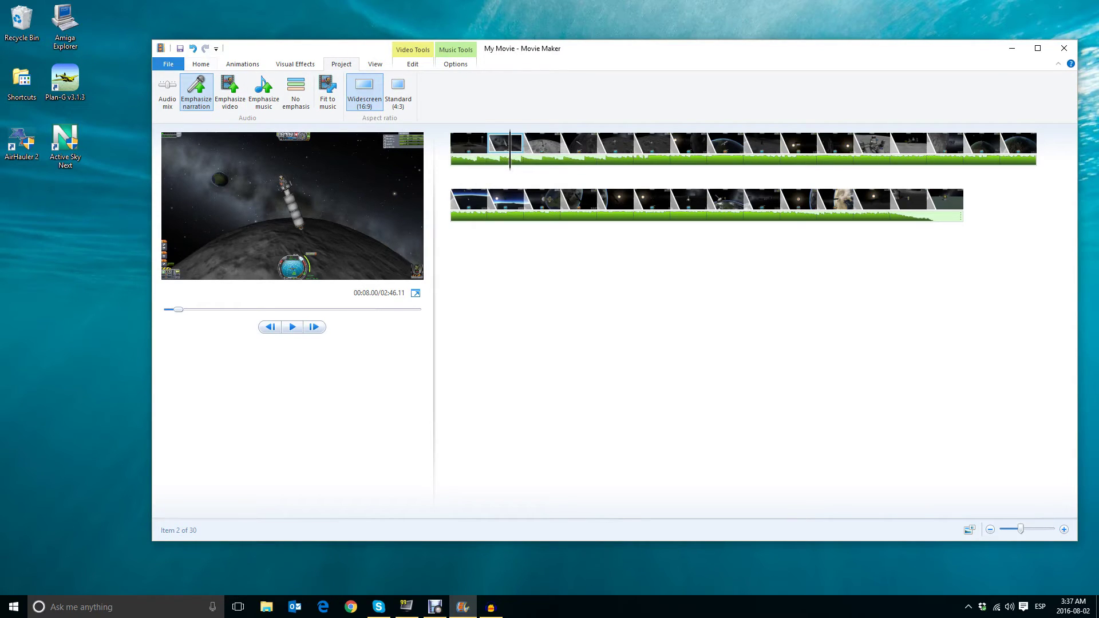
left_click(168, 64)
mouse_move(199, 186)
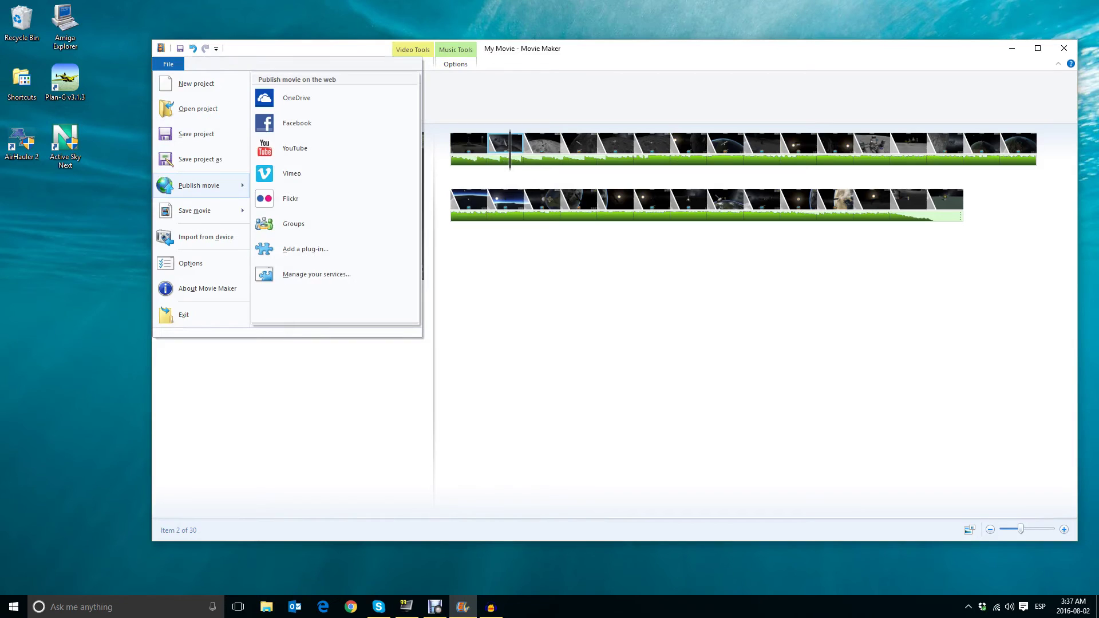
mouse_move(197, 211)
key("Escape")
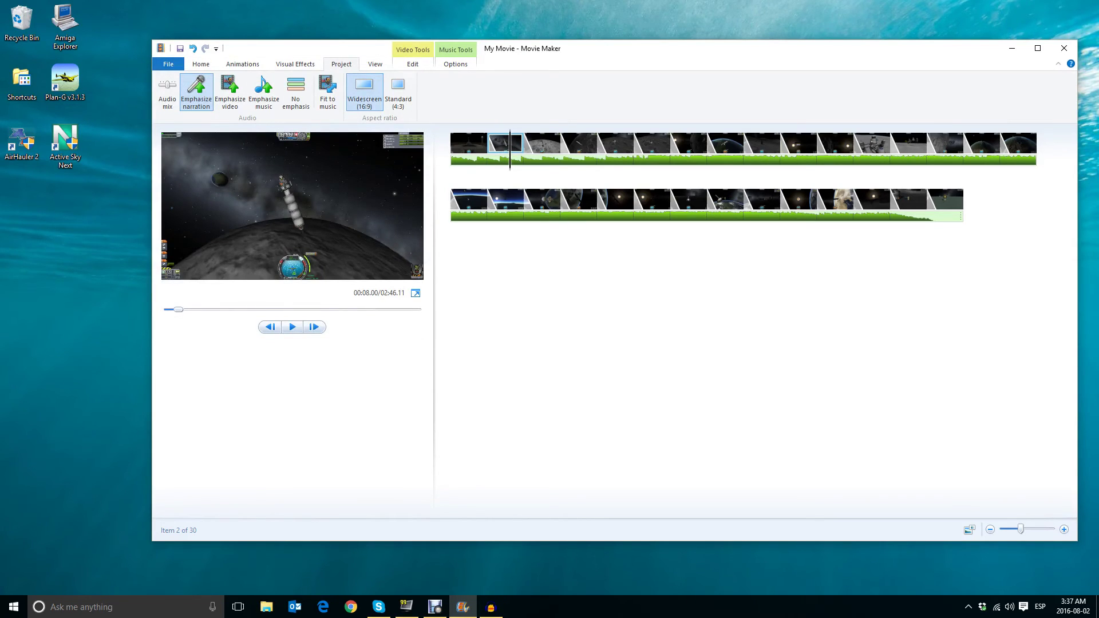